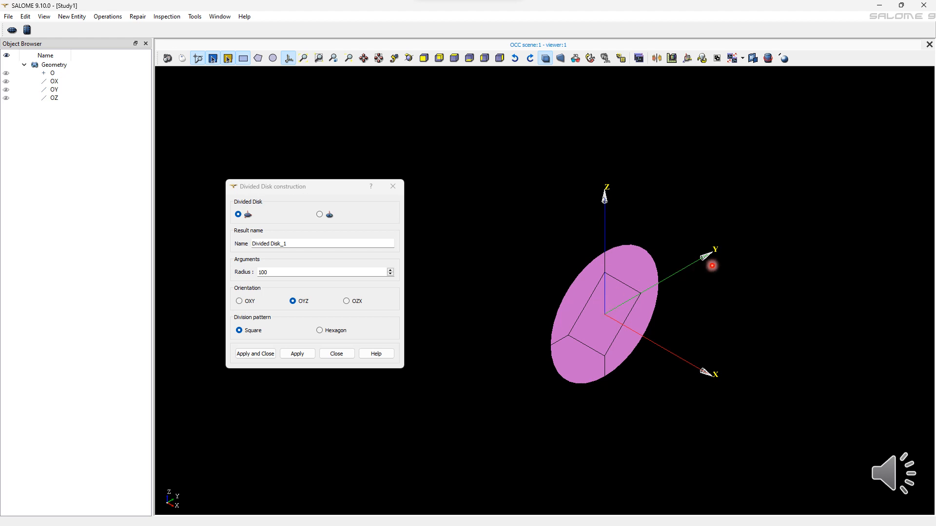
Create a divided disk of radius 100 with OZX orientation and the Hexagon division pattern
click(346, 301)
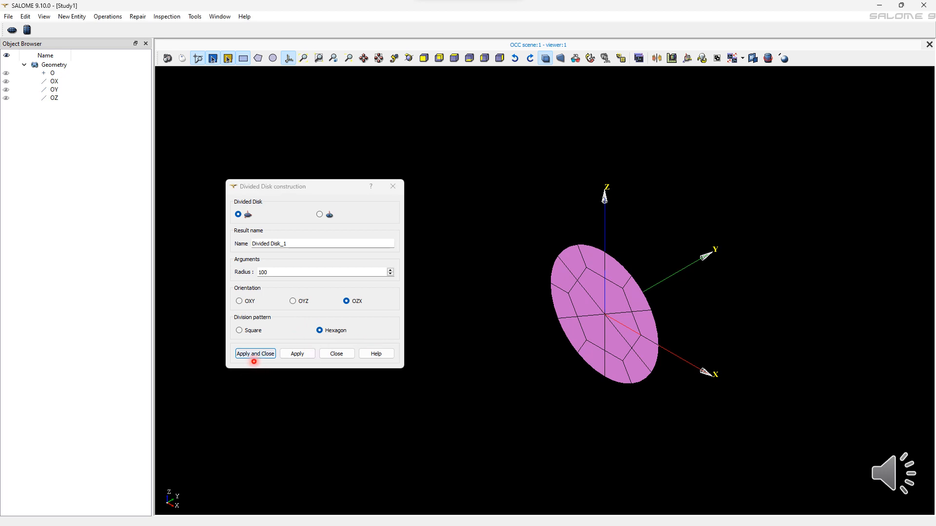
click(260, 372)
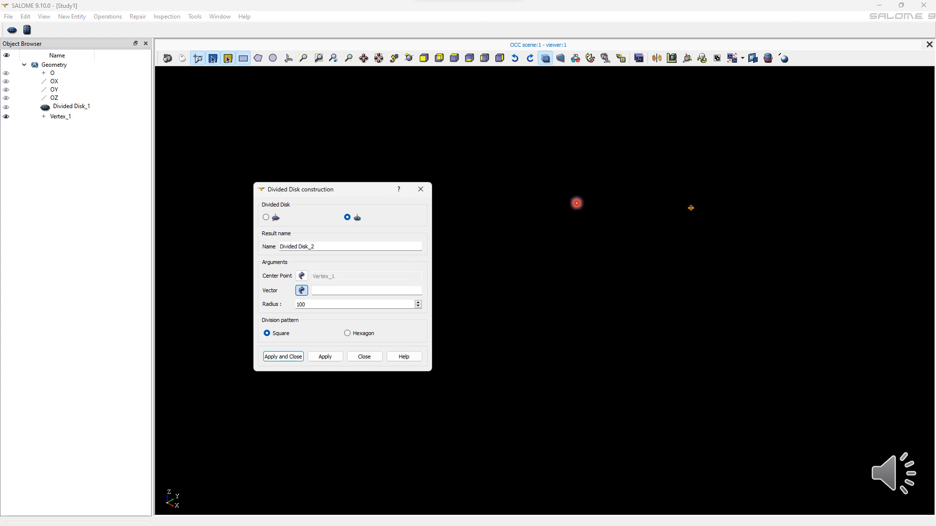
Create a divided disk centred on Vertex_1 along vector OX, with radius 150 and the Hexagon division pattern
click(54, 81)
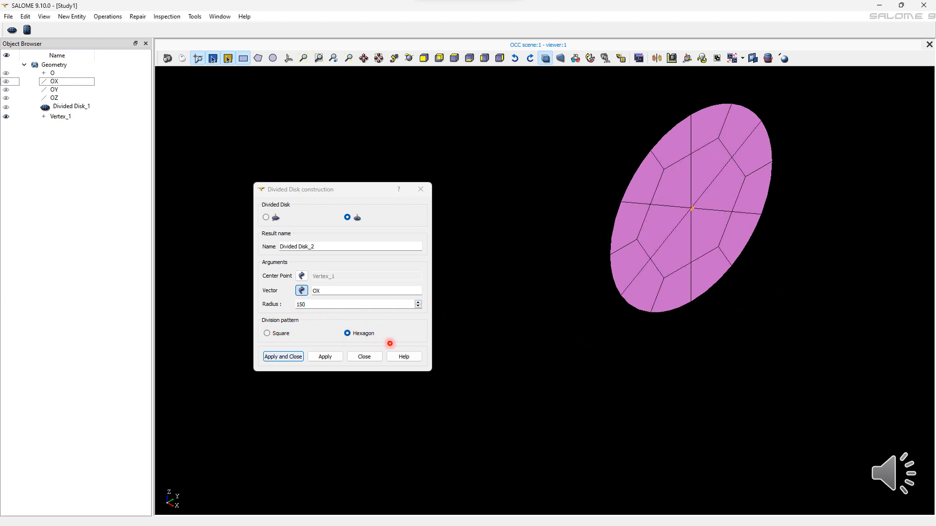
click(283, 357)
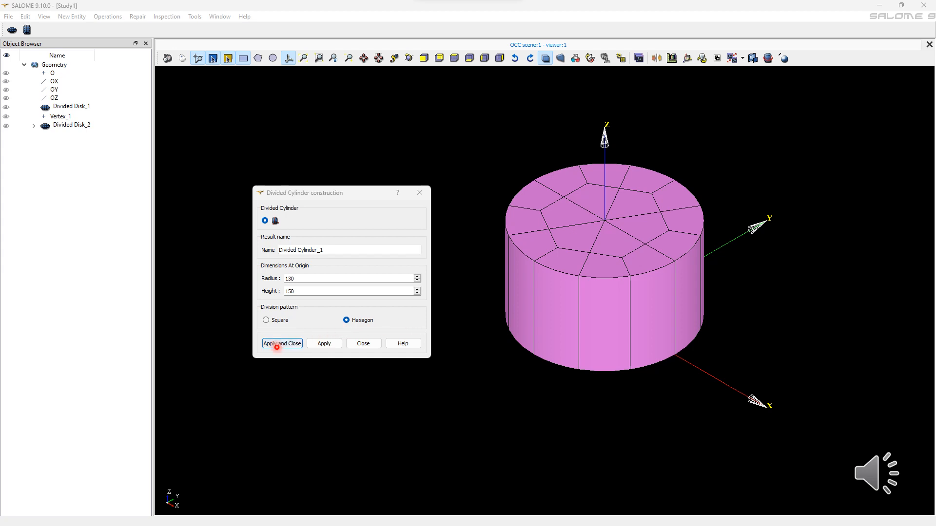
Create a divided cylinder at the origin with radius 130, height 150 and the Hexagon division pattern
click(277, 343)
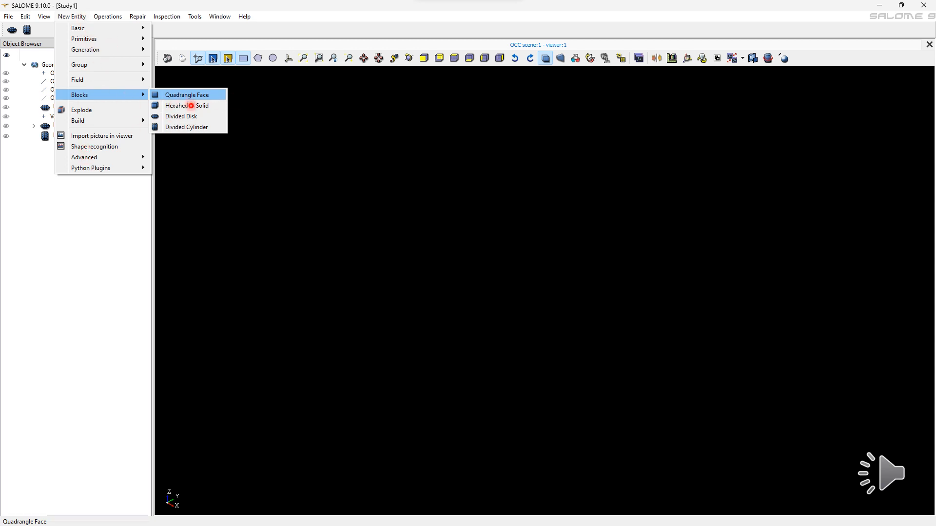
Build a quadrangle face from four vertices, taking Vertex_2, Vertex_5, Vertex_4 and Vertex_3 in that order
click(188, 95)
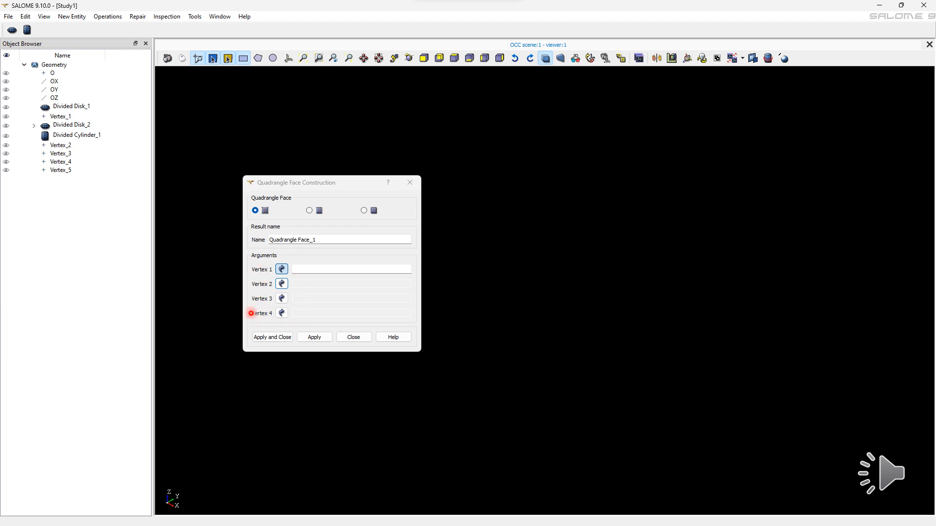
click(249, 318)
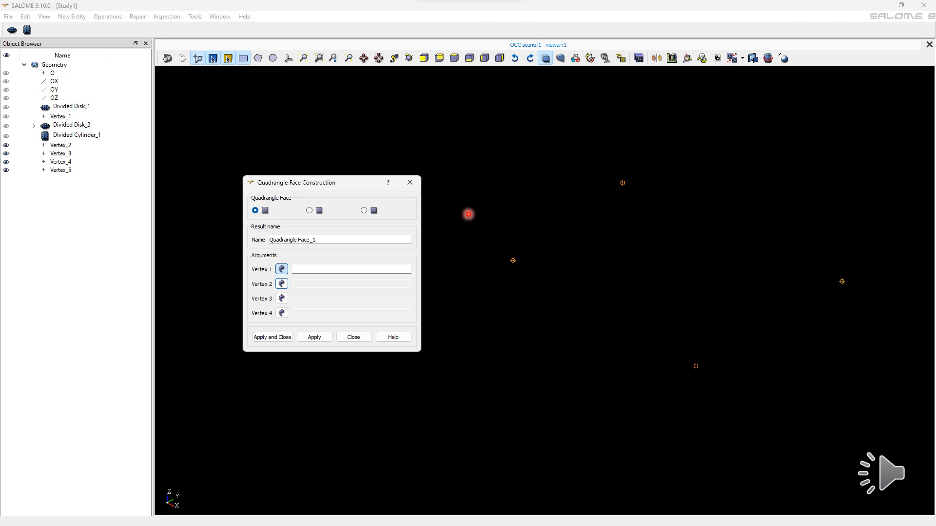
click(287, 283)
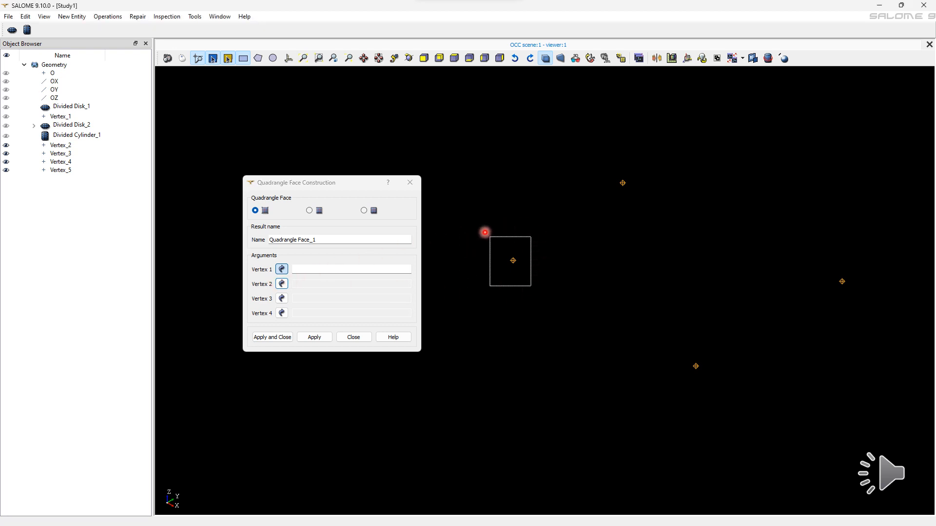
click(508, 274)
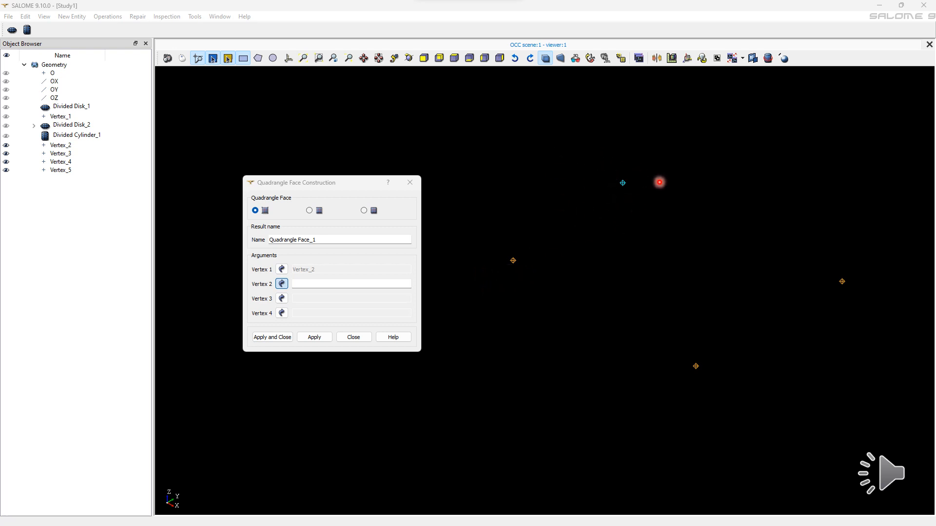
click(616, 195)
click(843, 283)
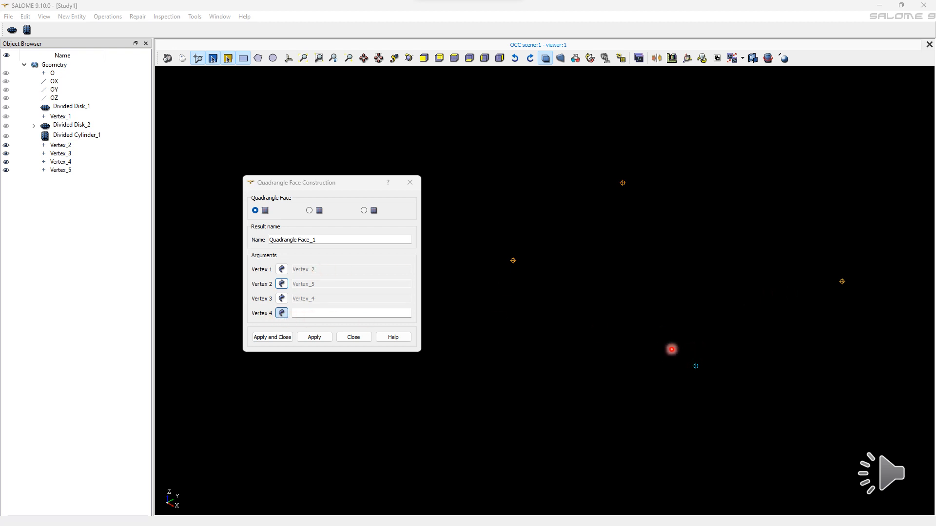
click(696, 366)
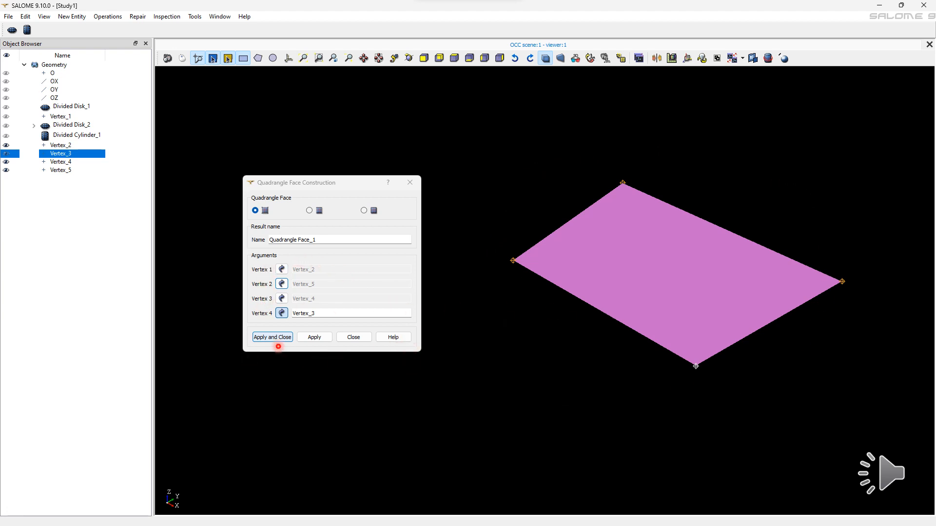
click(278, 340)
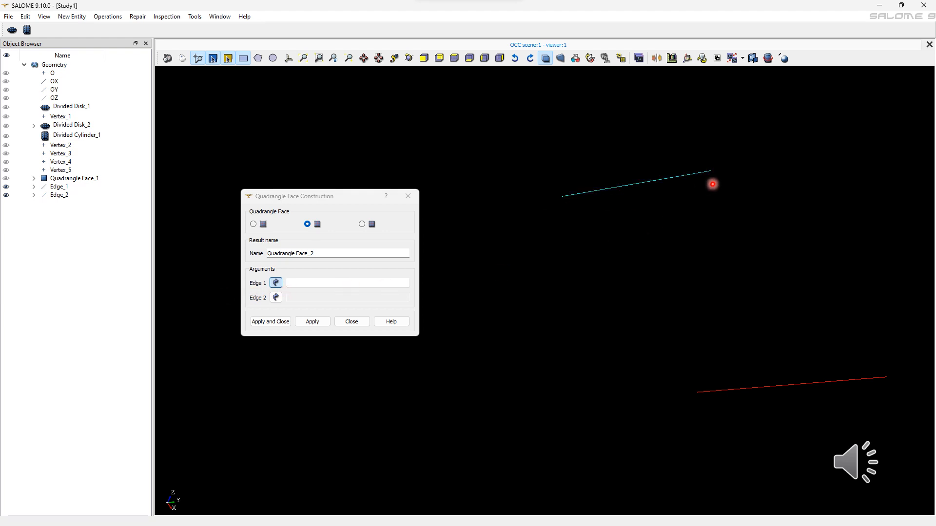
Build a quadrangle face between the two opposite edges Edge_1 and Edge_2
click(584, 208)
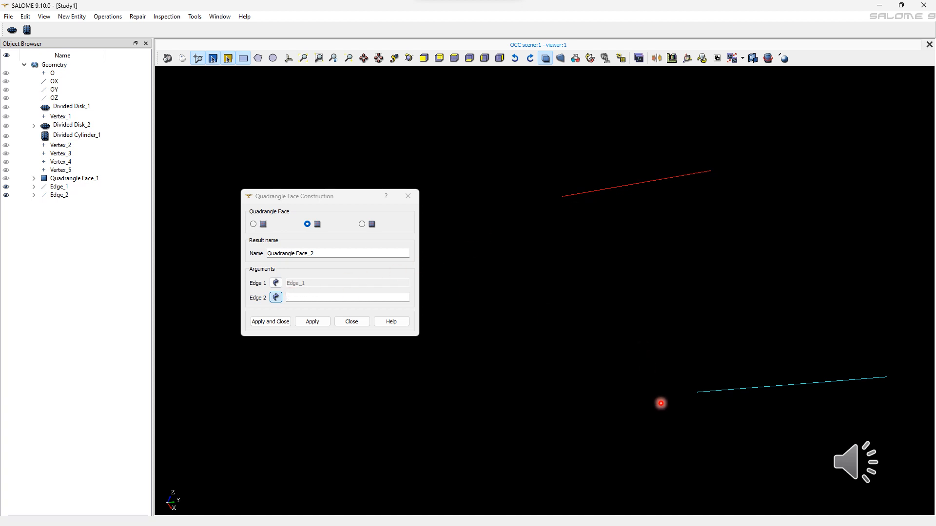
click(905, 393)
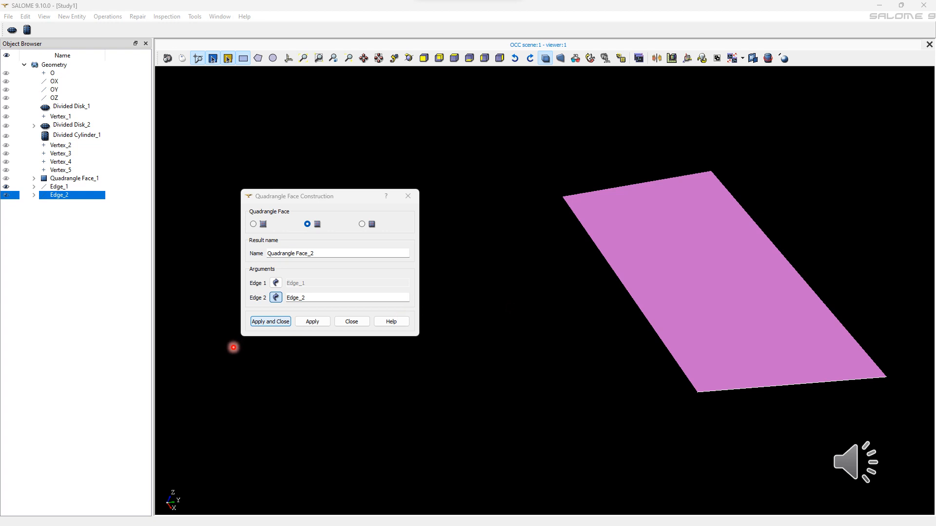
key(Return)
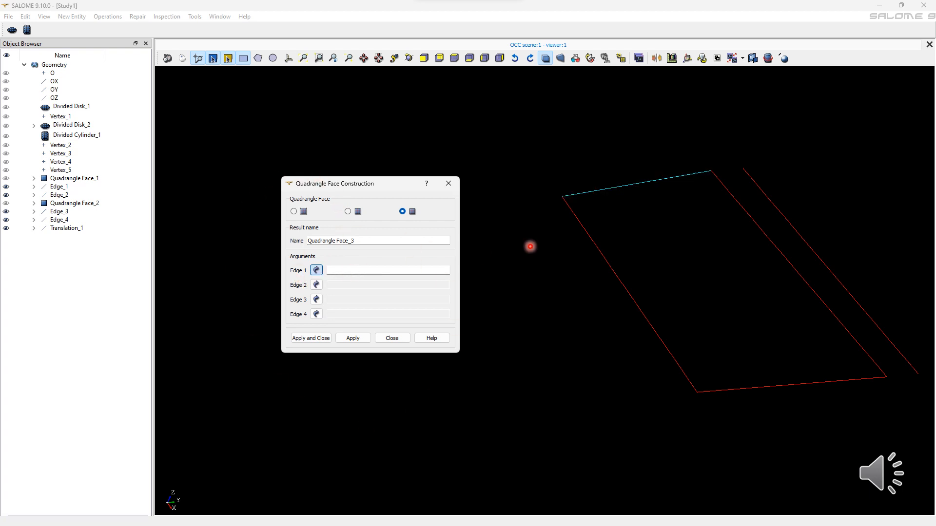
Build a quadrangle face from four edges, using Edge_1, Edge_3, Edge_2 and Edge_4 as the boundary
click(638, 191)
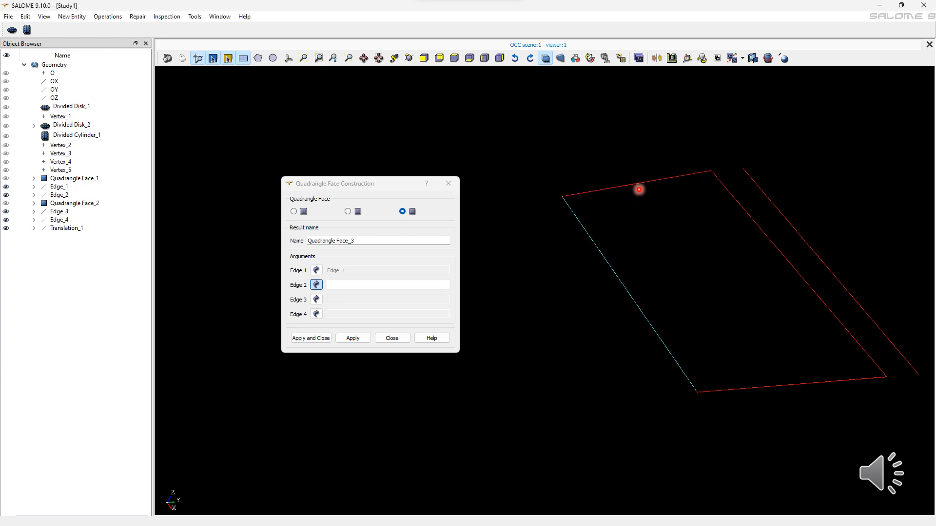
click(615, 285)
click(783, 267)
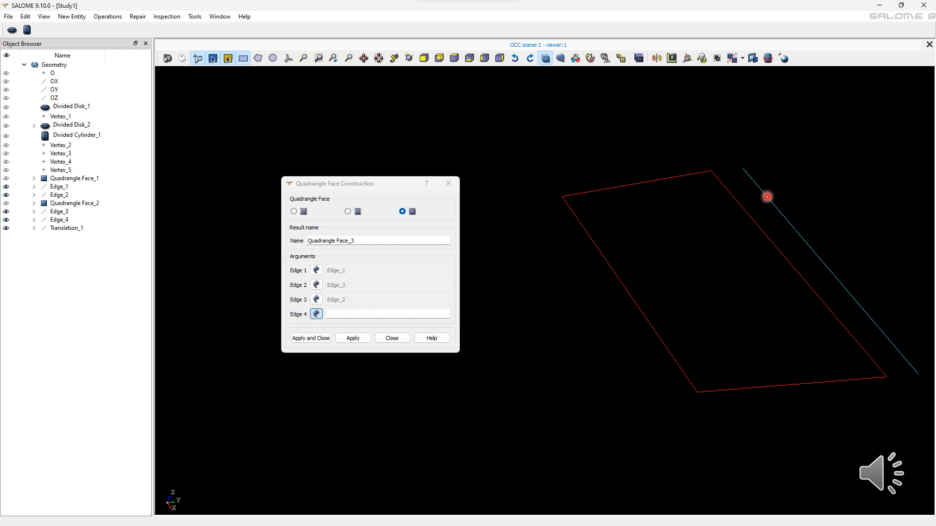
click(902, 356)
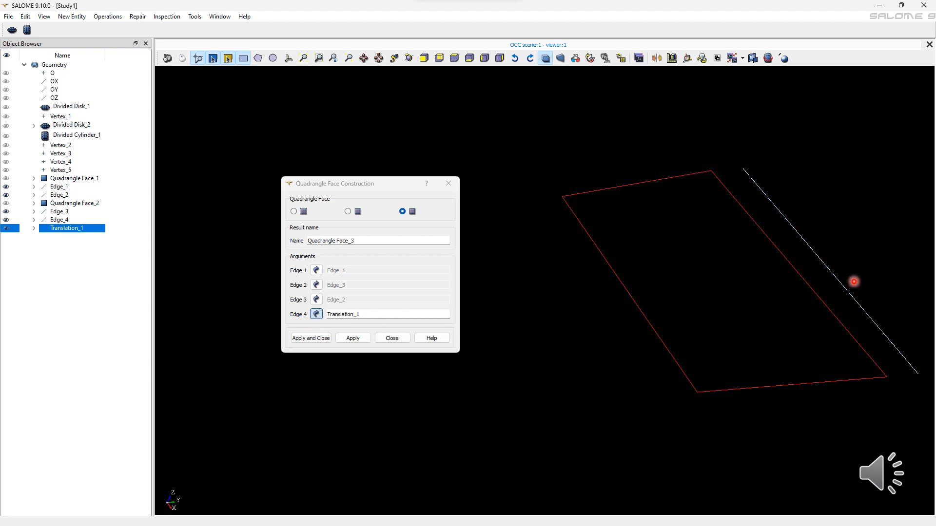
click(316, 314)
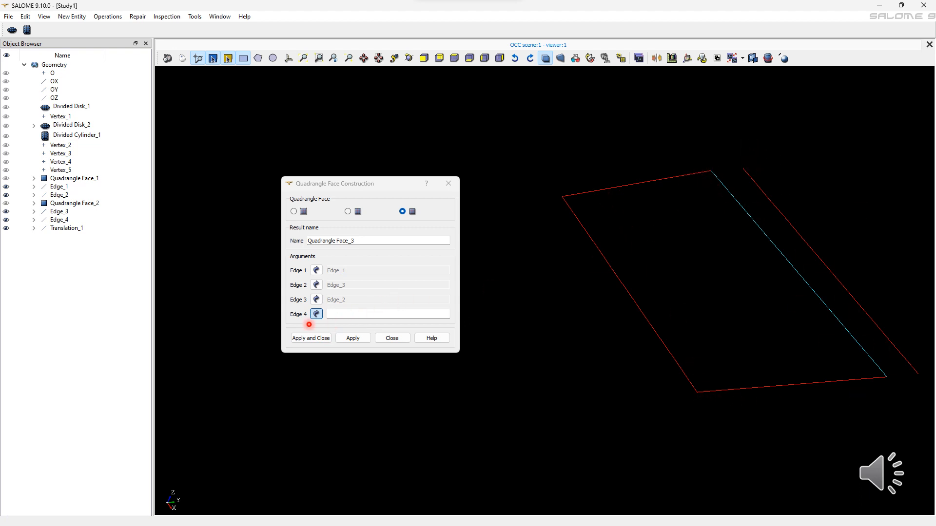
click(851, 404)
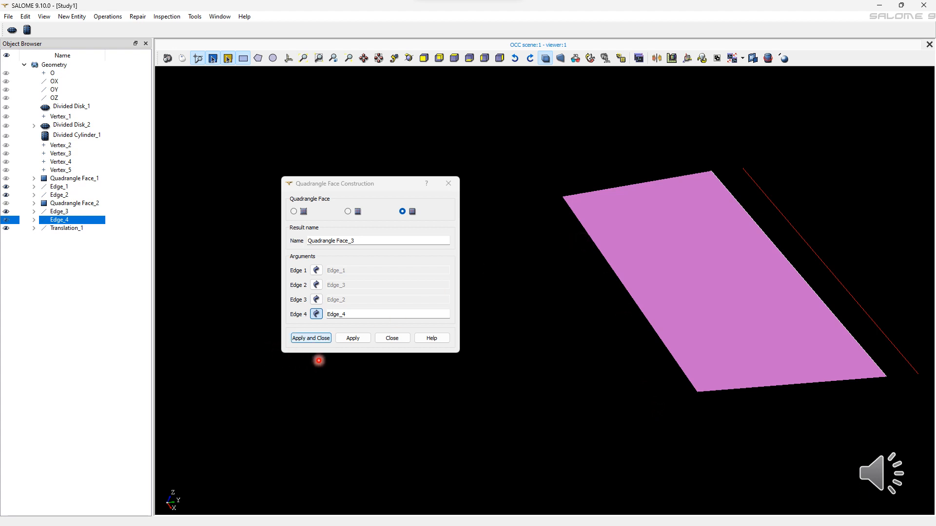
key(Return)
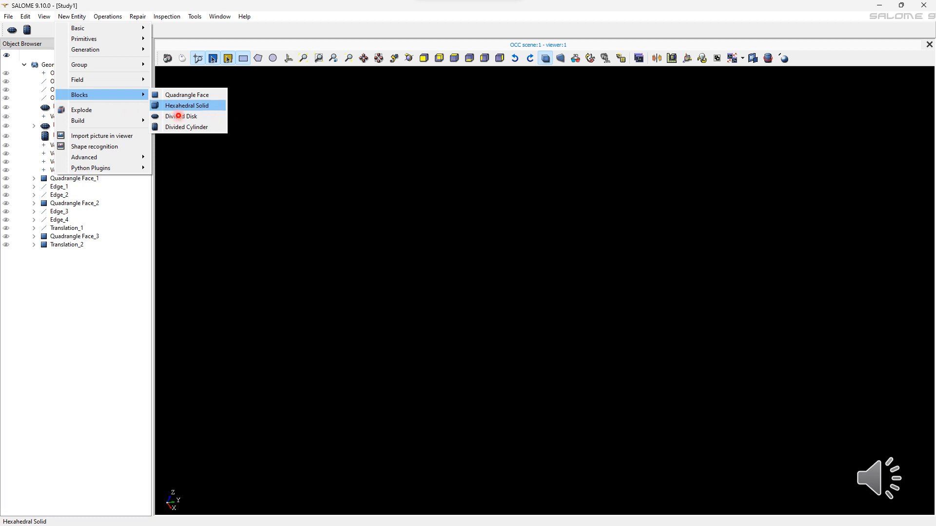
Create a hexahedral solid between two faces, with Translation_2 as Face 1 and Quadrangle Face_1 as Face 2
click(211, 107)
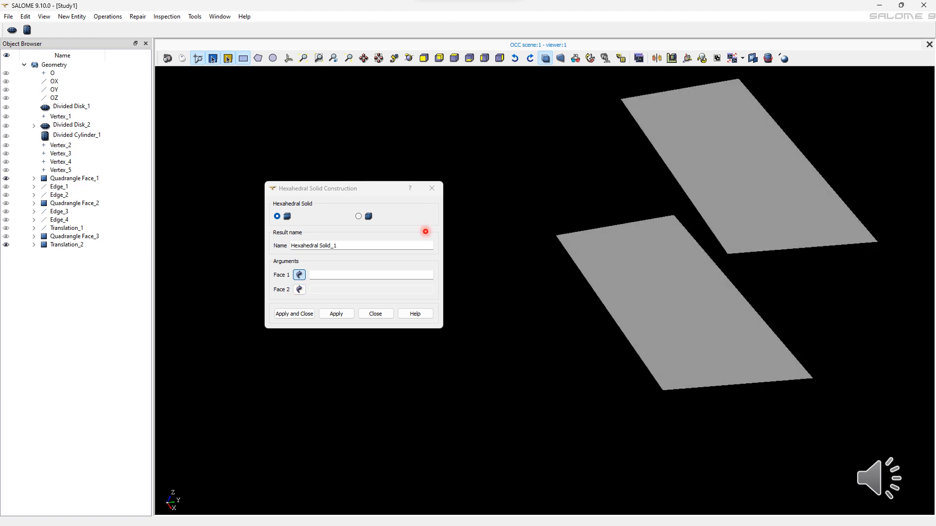
click(718, 117)
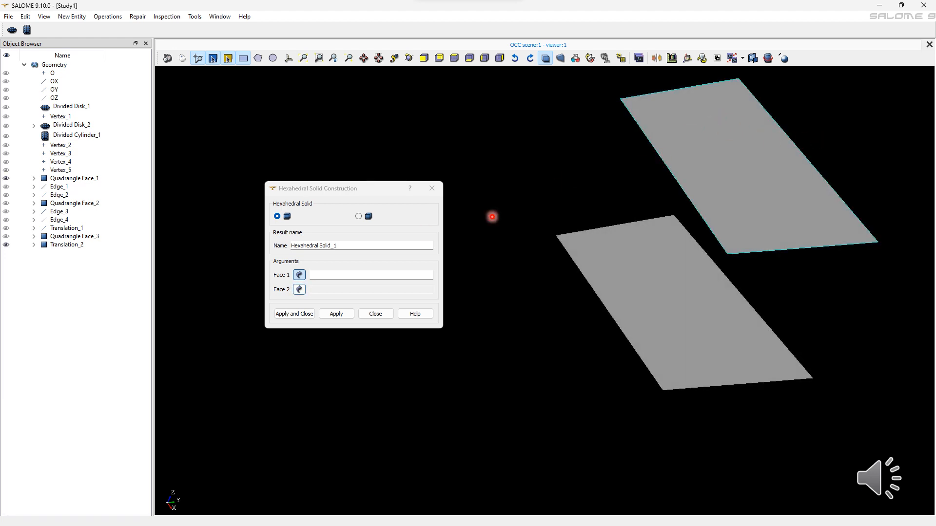
click(685, 127)
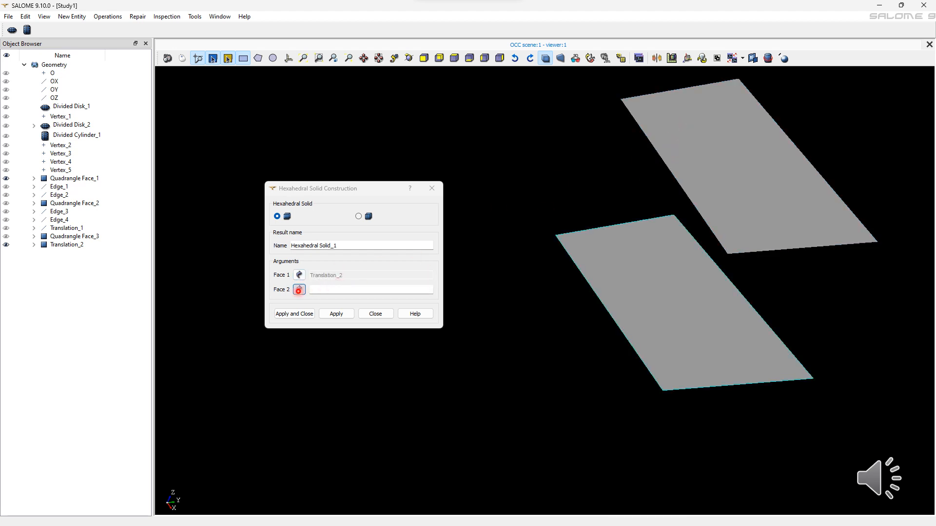
click(686, 341)
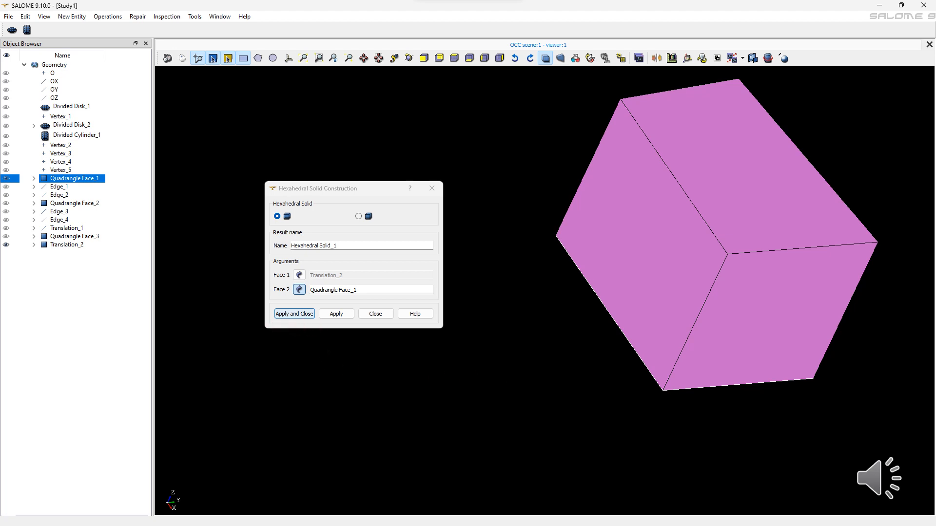
click(294, 314)
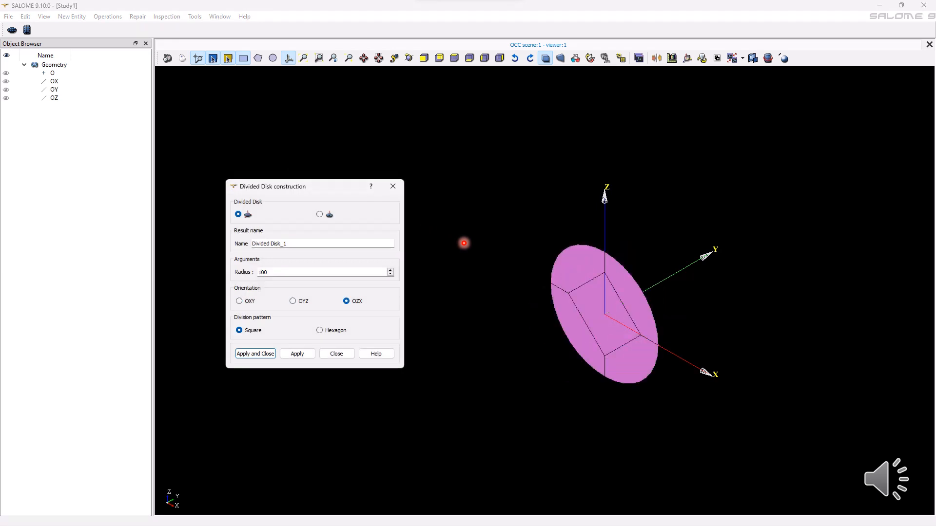
key(Return)
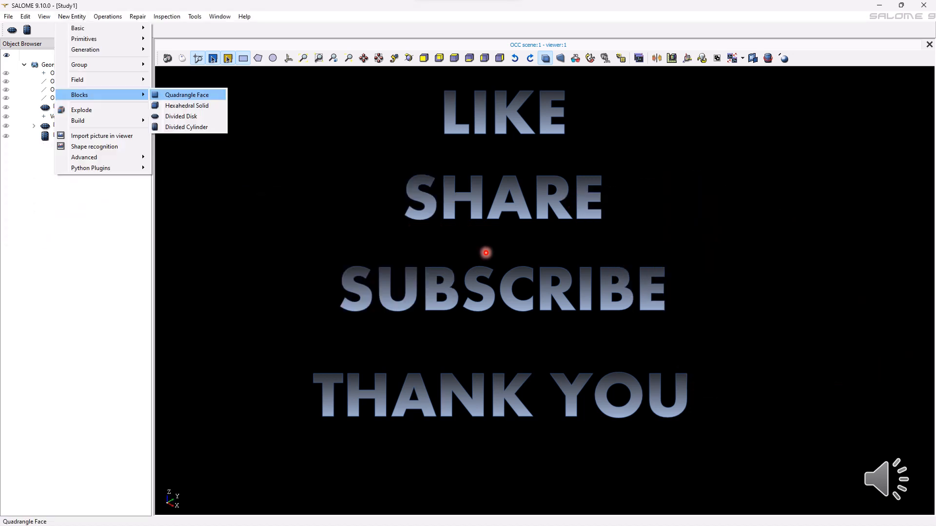
key(Down)
key(Return)
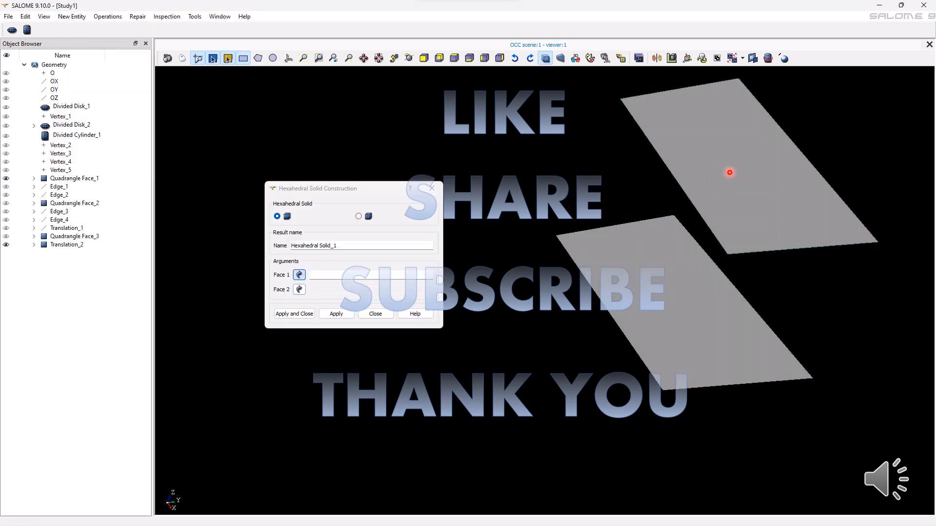